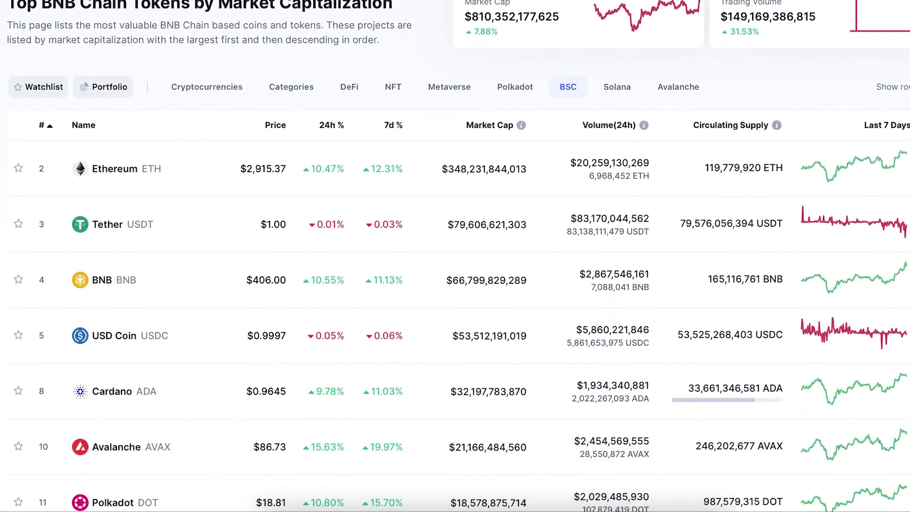
Scroll down the BNB Chain page to reach the Alexandria article 'Connect MetaMask to Binance Smart Chain (BSC)'
scroll(455, 256, down, 5)
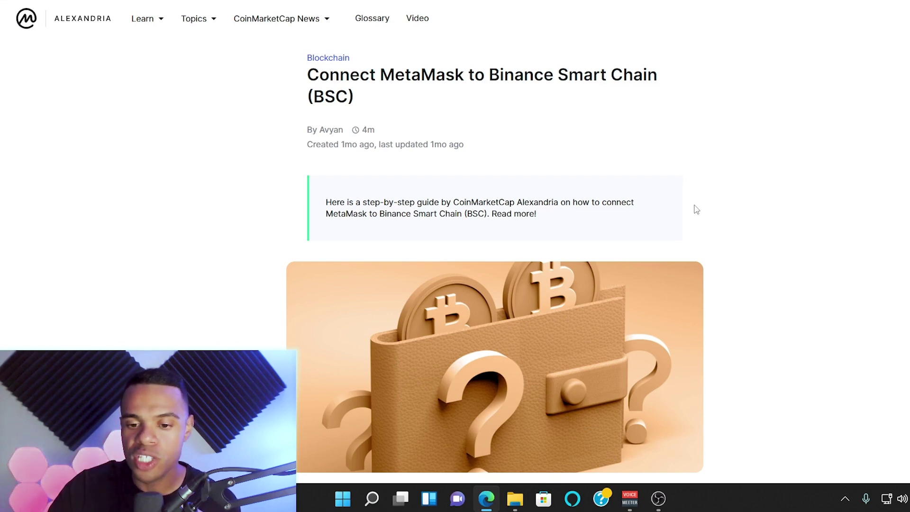
Open MetaMask's blank Add a network form from the Ethereum Mainnet dropdown, then return to the BSC guide
key(alt+shift+m)
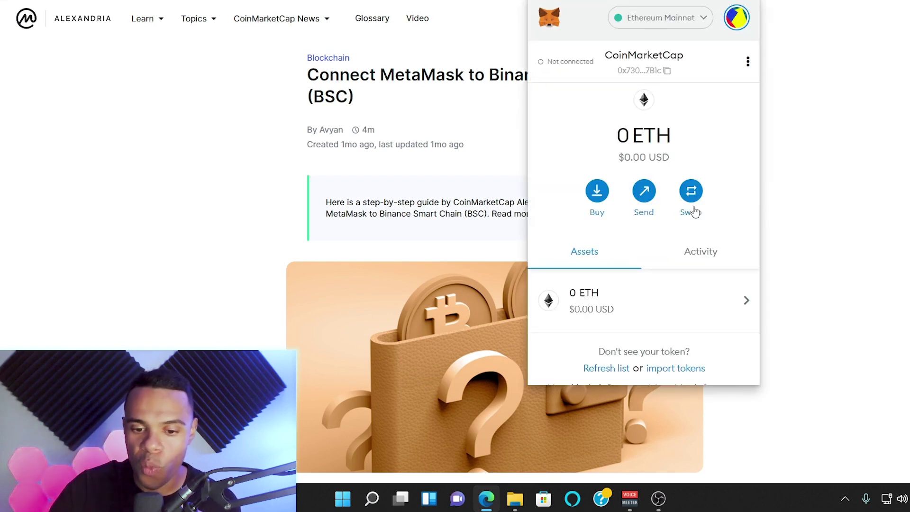
click(662, 25)
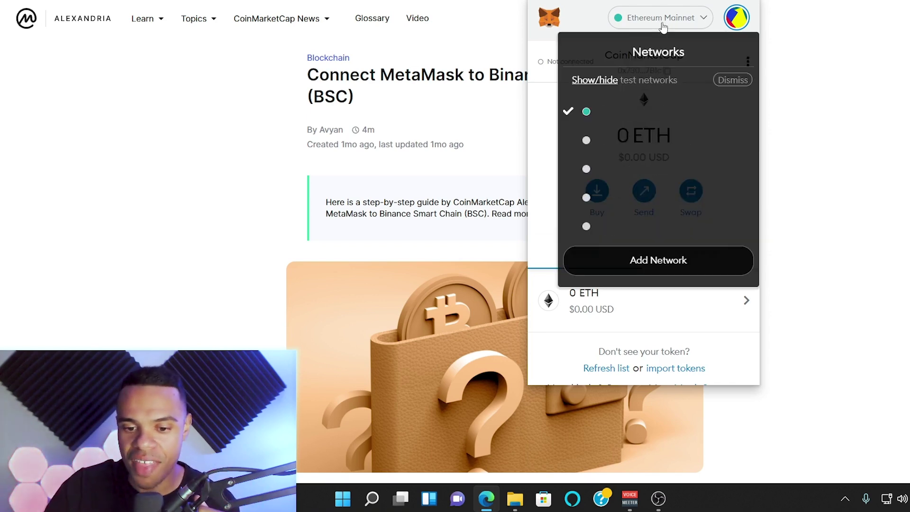
click(639, 259)
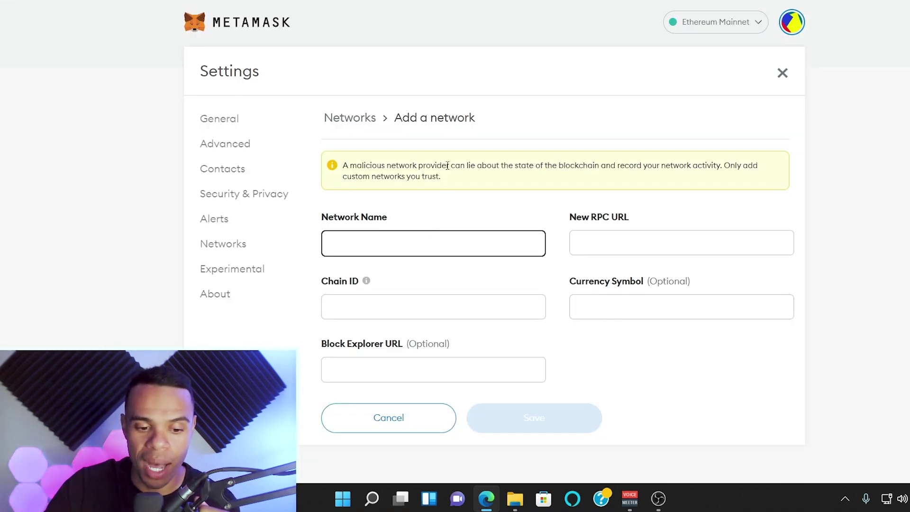
scroll(447, 166, down, 1)
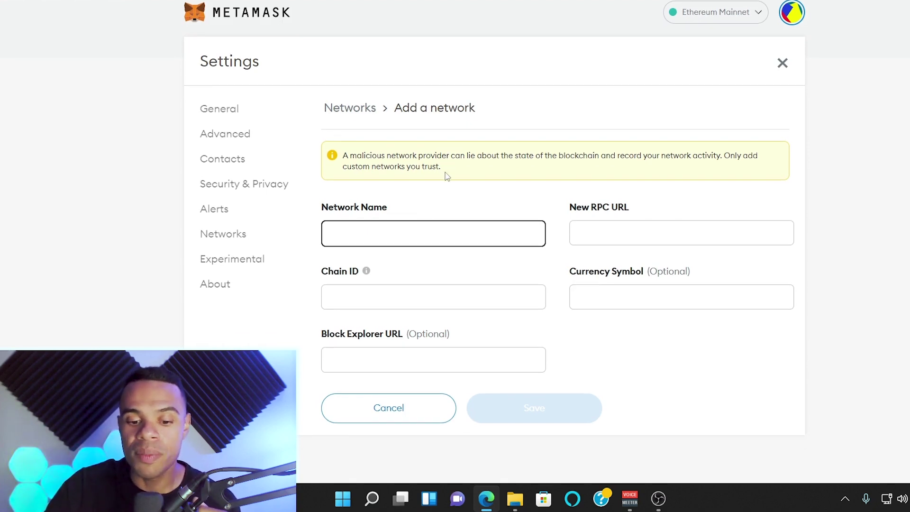
key(ctrl+Tab)
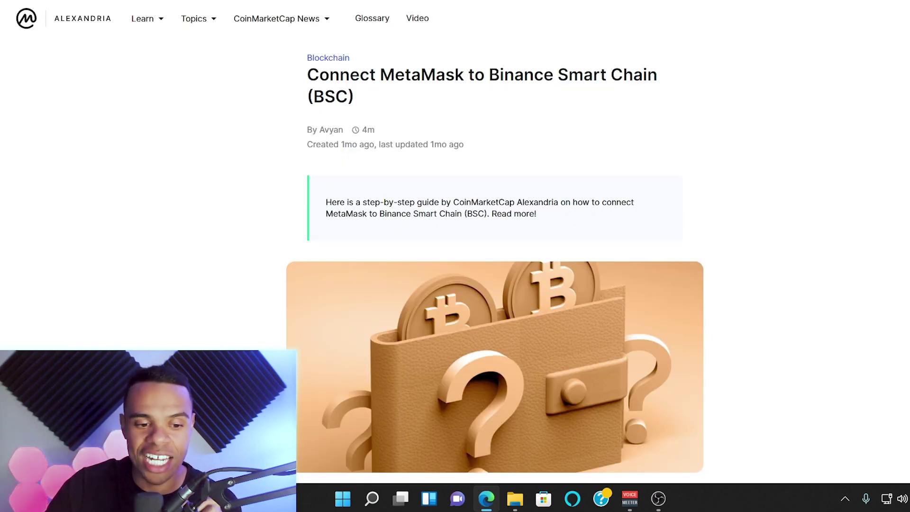
Scroll the guide to its 'For Mainnet' values: Smart Chain, bsc-dataseed RPC, Chain ID 56, BNB, BscScan
mouse_move(334, 28)
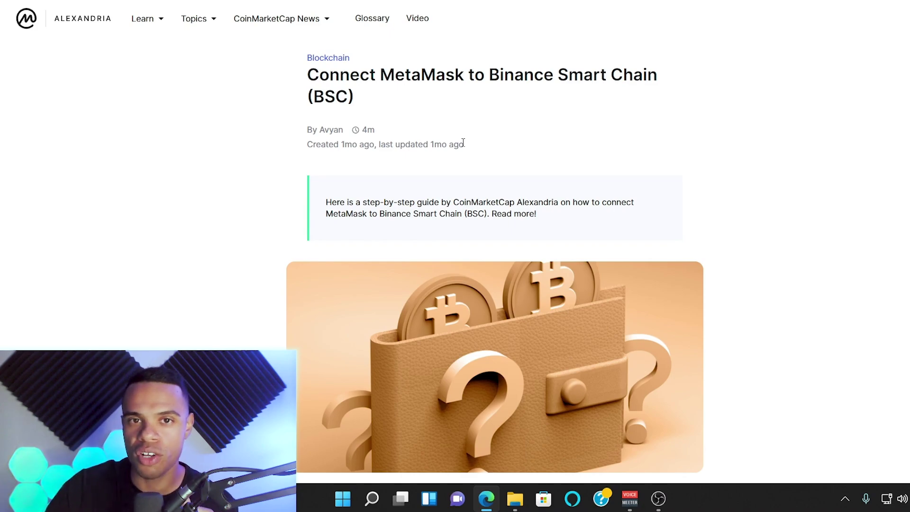
scroll(462, 145, down, 20)
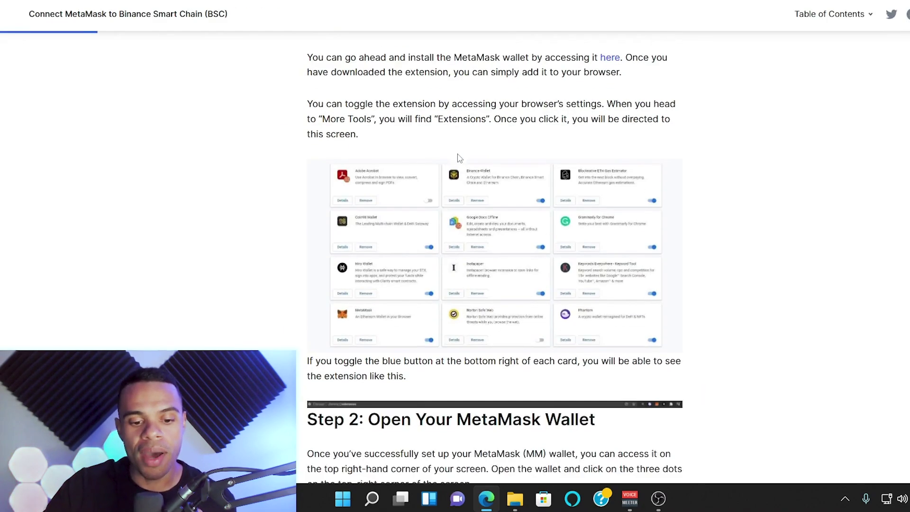
scroll(462, 150, down, 15)
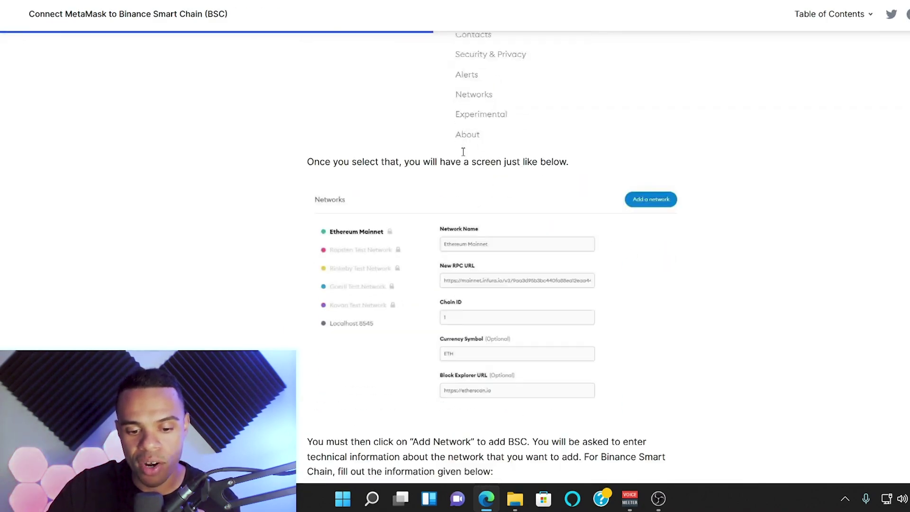
scroll(463, 155, down, 2)
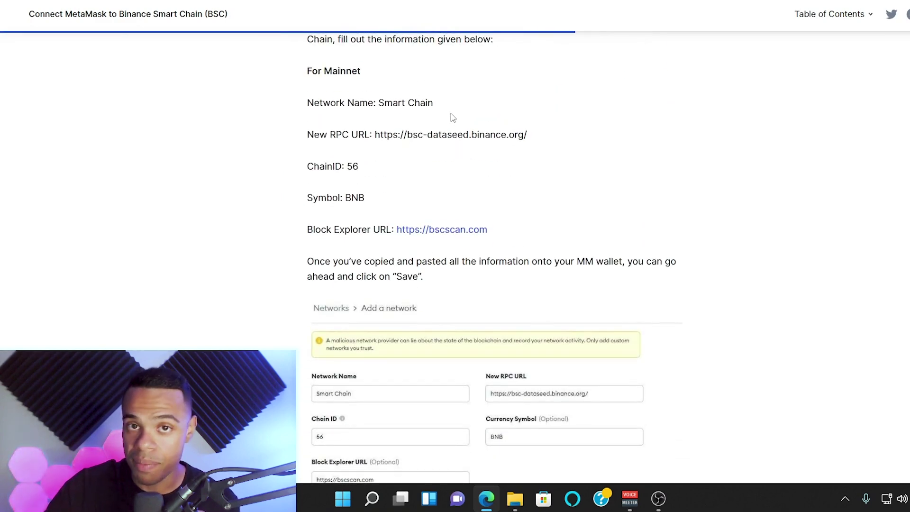
drag(378, 105, 440, 109)
key(ctrl+c)
key(alt+Tab)
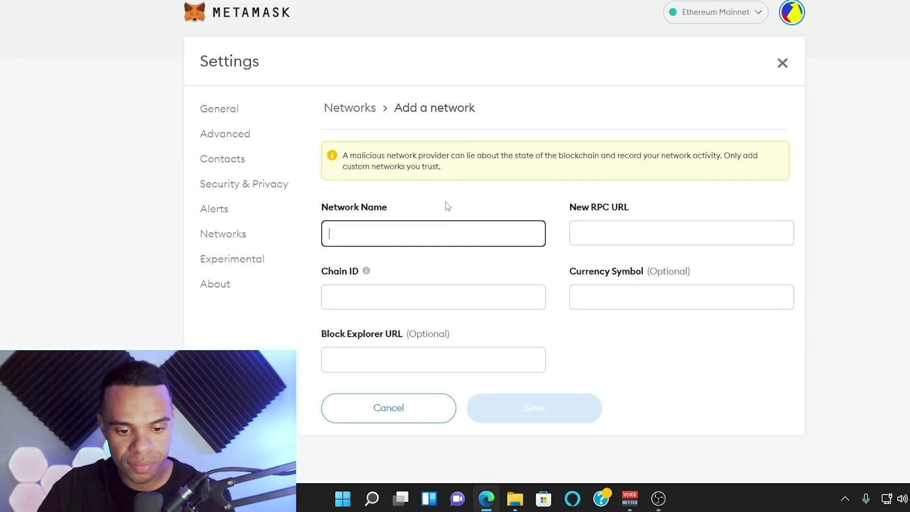
key(ctrl+v)
key(alt+Tab)
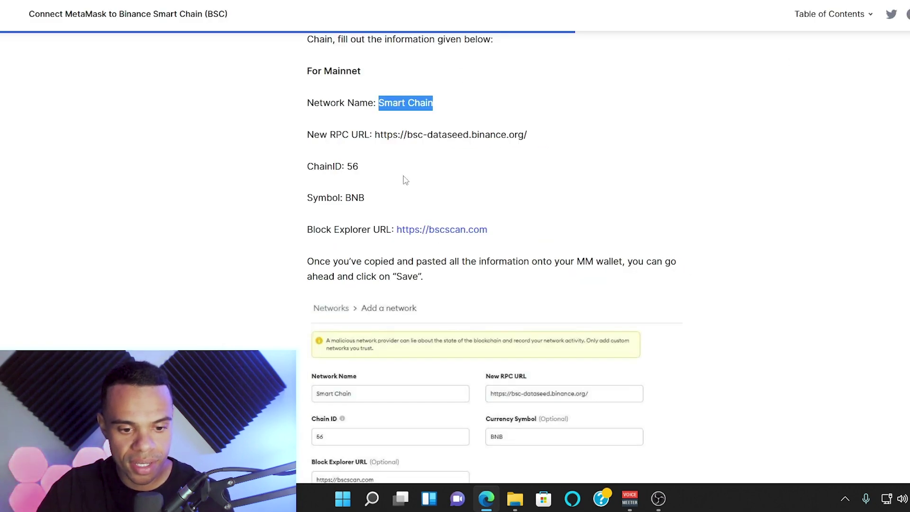
drag(526, 135, 375, 137)
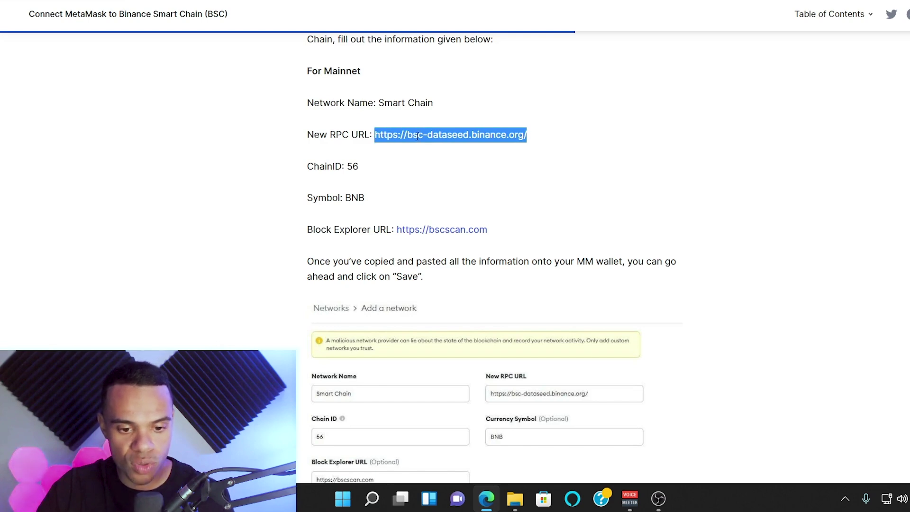
key(ctrl+c)
key(alt+Tab)
key(Tab)
key(ctrl+v)
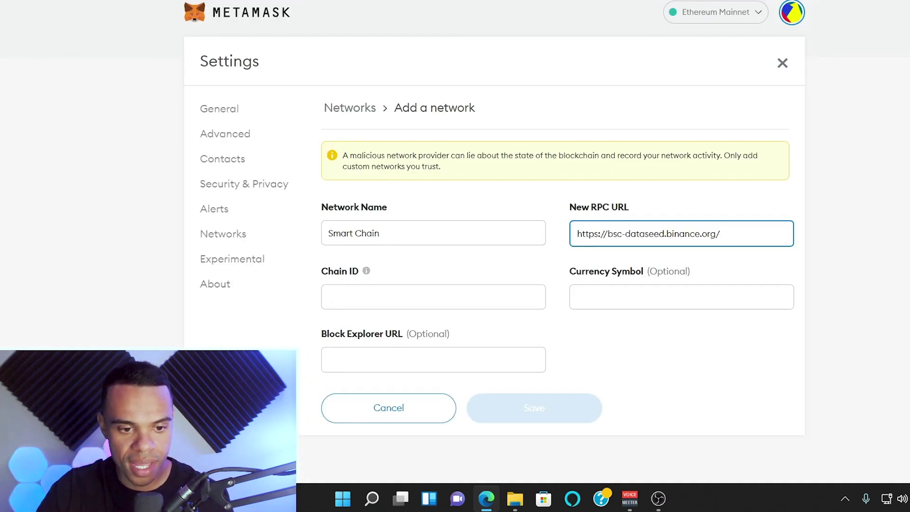
key(alt+Tab)
double_click(352, 167)
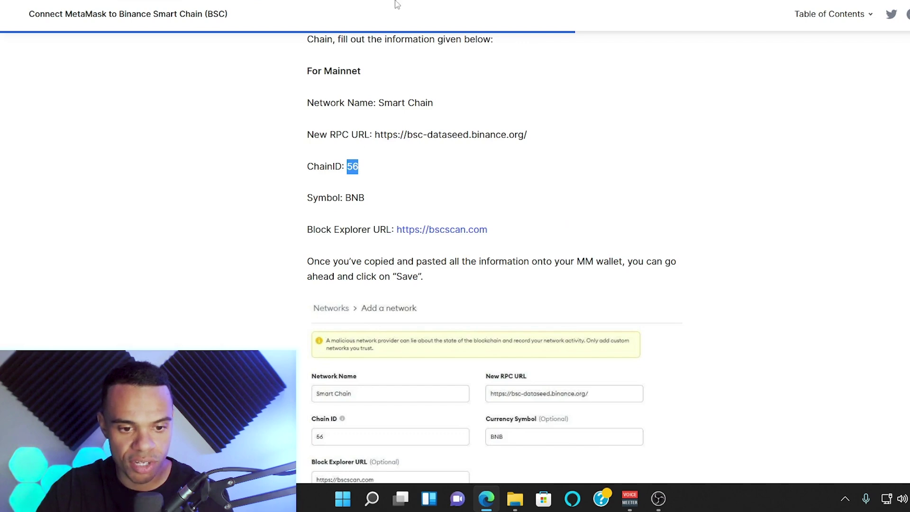
key(ctrl+c)
key(alt+Tab)
click(415, 300)
key(alt+Tab)
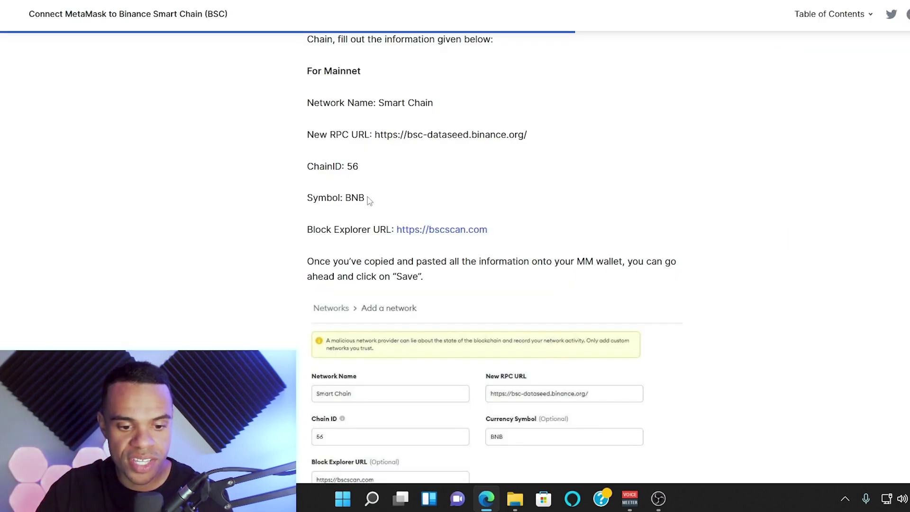
drag(365, 198, 351, 199)
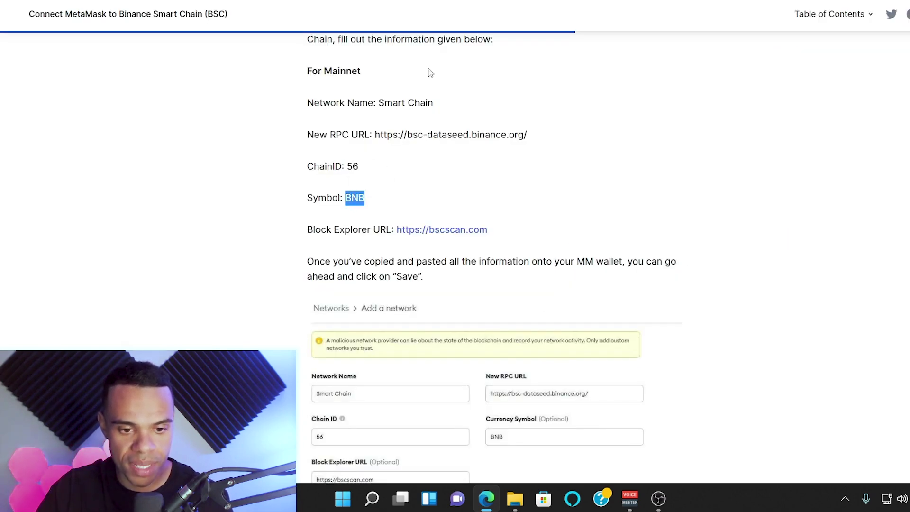
key(ctrl+c)
key(alt+Tab)
key(alt+Tab)
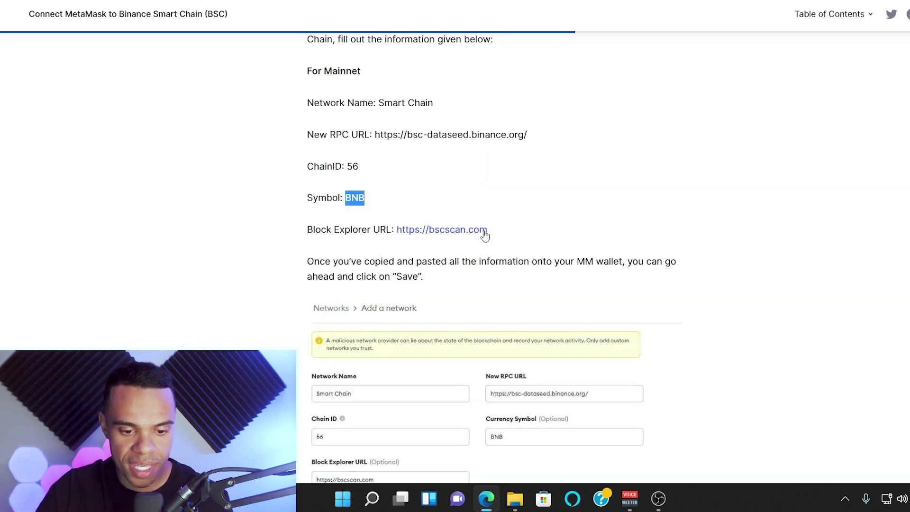
drag(486, 231, 403, 227)
key(ctrl+c)
key(alt+Tab)
key(ctrl+v)
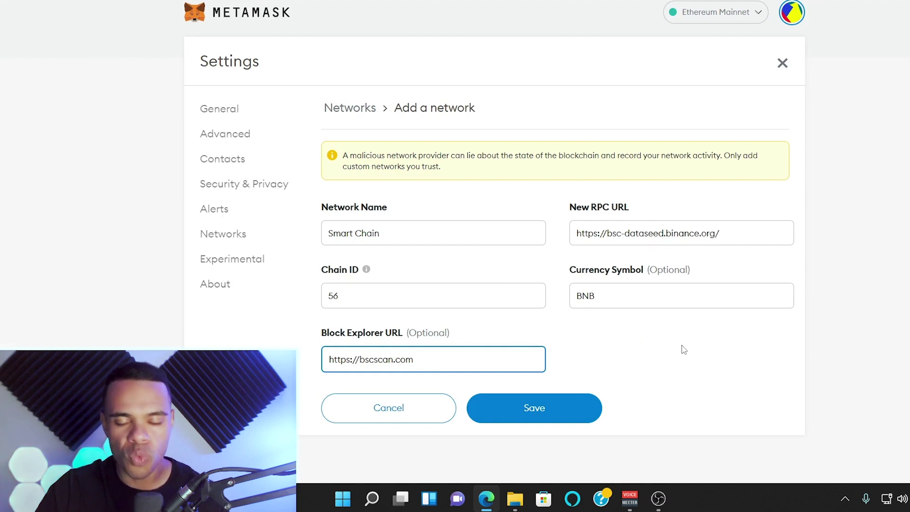
click(535, 409)
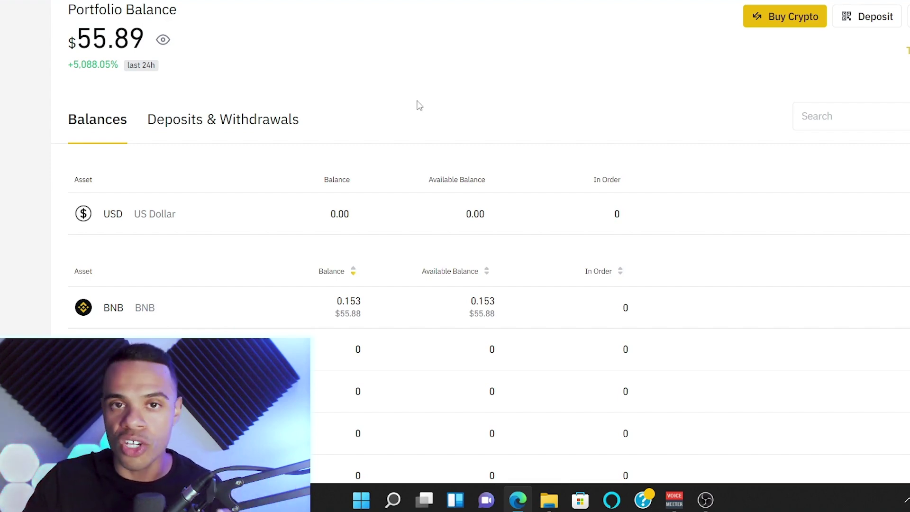
Scroll through the Binance.US Balances list to locate the 0.153 BNB holding
scroll(419, 105, down, 3)
mouse_move(723, 169)
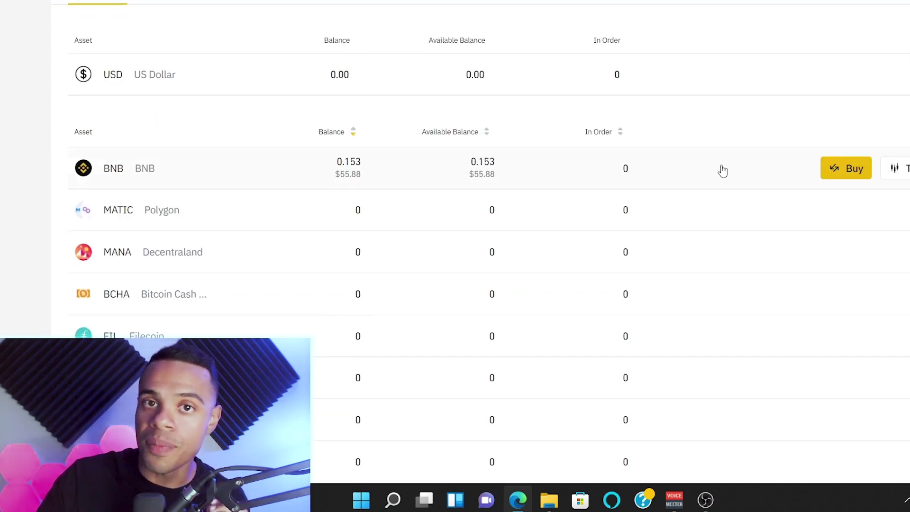
scroll(401, 102, up, 3)
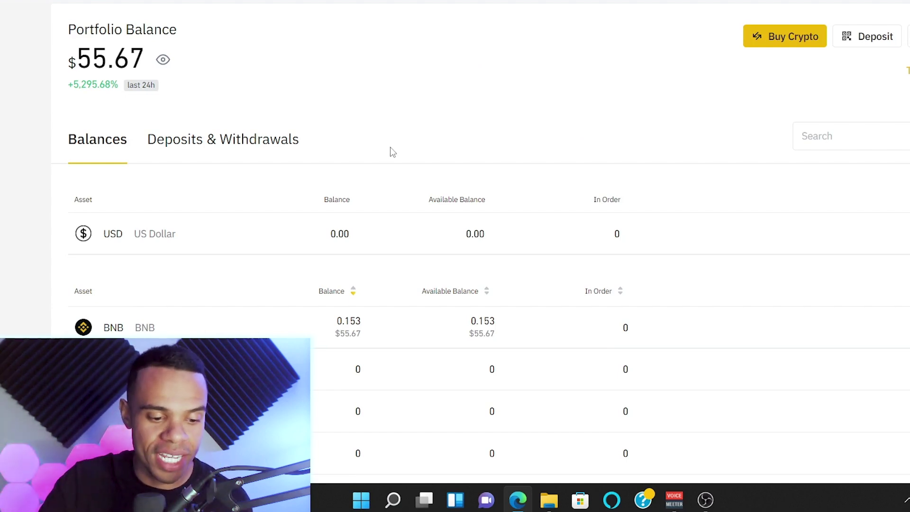
scroll(392, 150, down, 2)
Open the BNB transaction history and enter a 0.1 BNB withdrawal, scrolling to the BEP20 network field
click(264, 251)
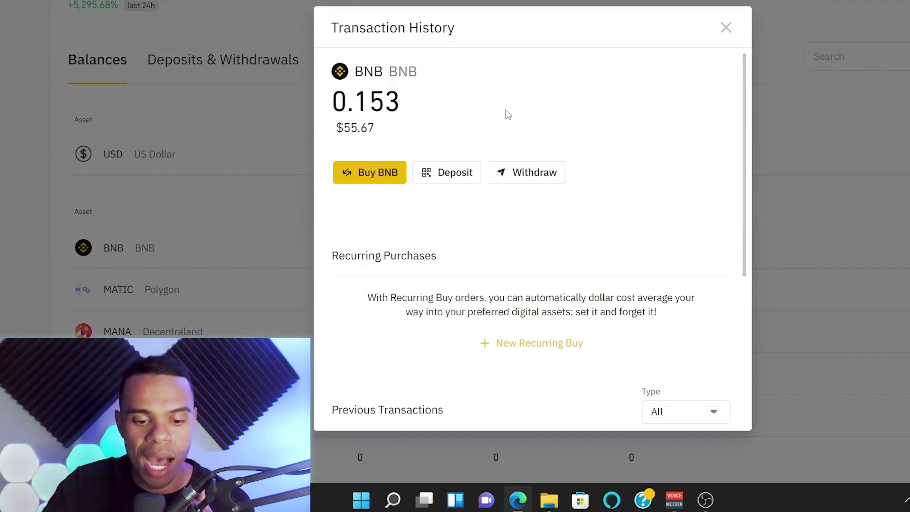
click(534, 175)
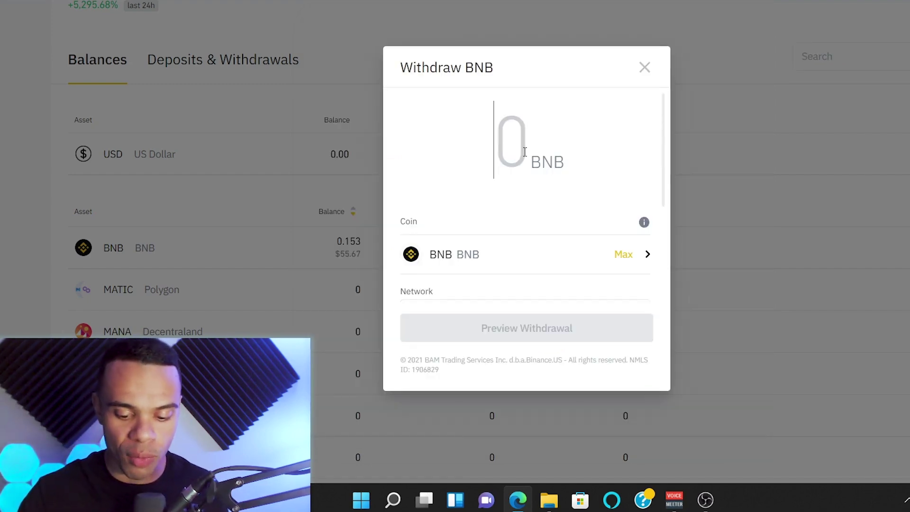
text(0.1)
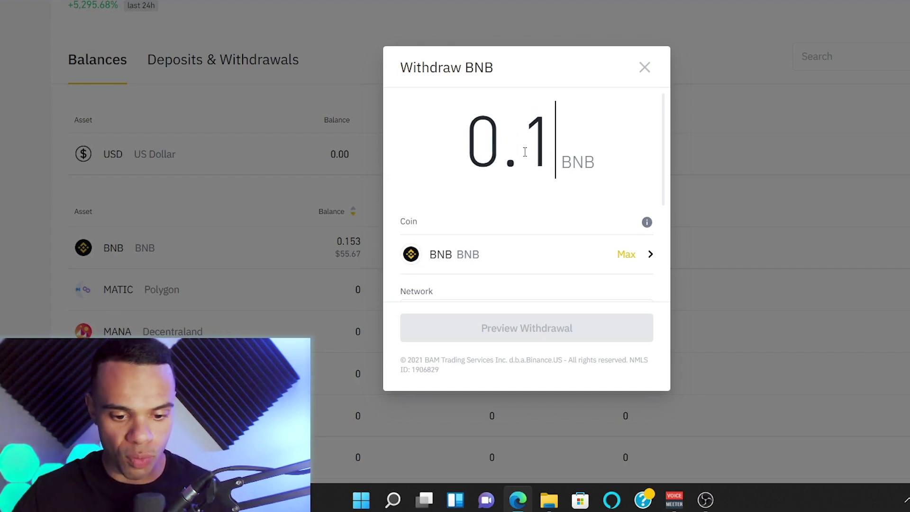
scroll(479, 197, down, 3)
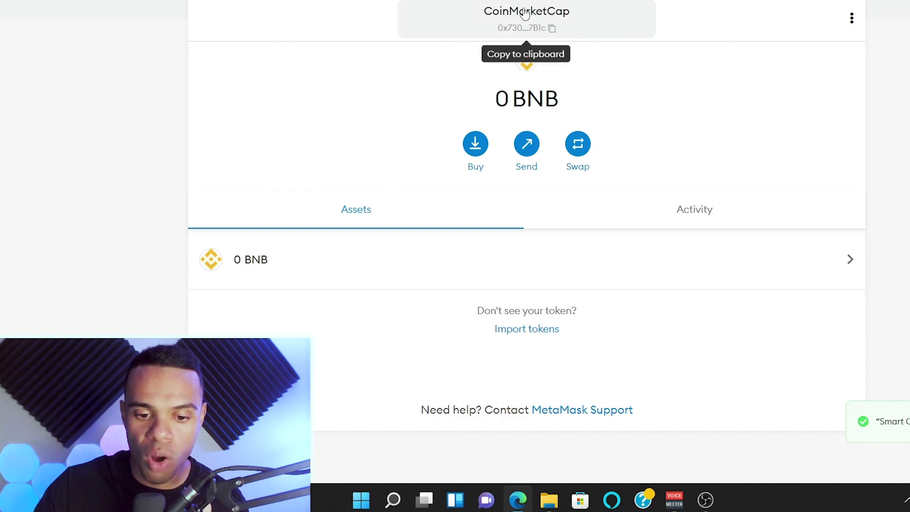
Paste the MetaMask Smart Chain address as the recipient and preview the 0.1 BNB withdrawal
click(551, 31)
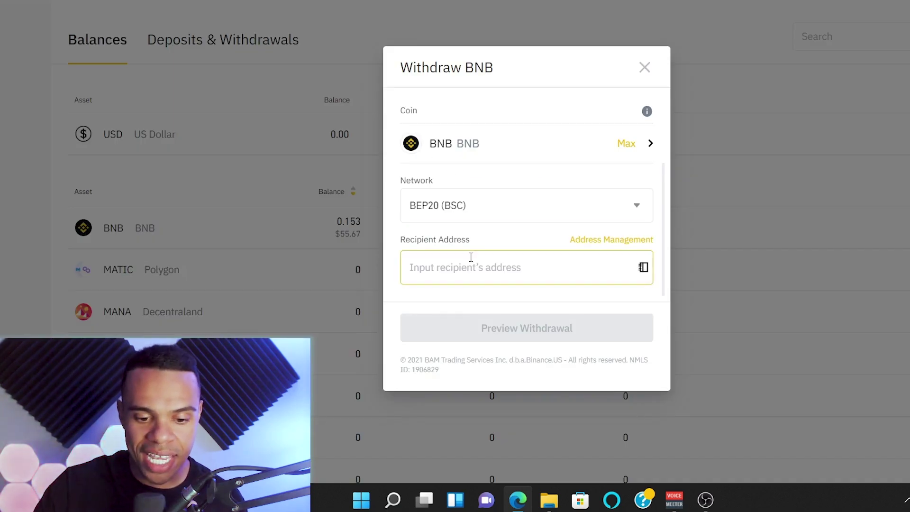
right_click(469, 268)
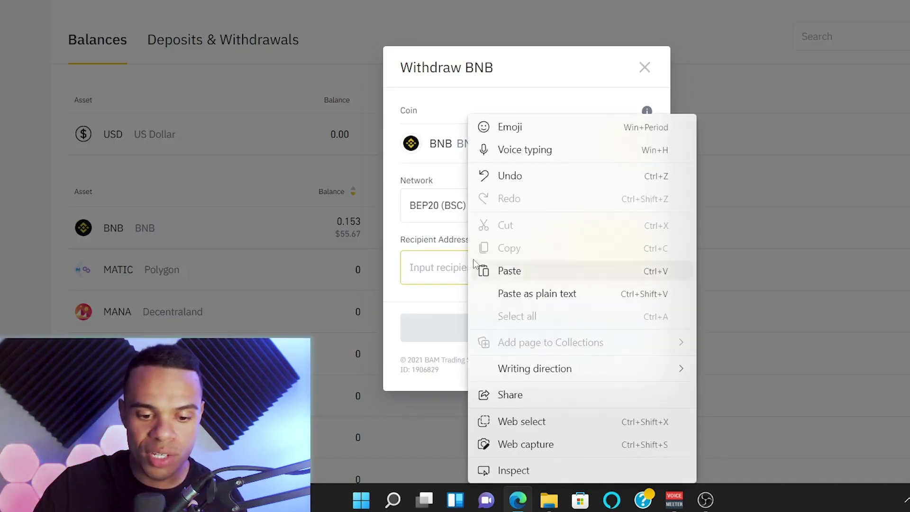
click(535, 269)
scroll(534, 334, down, 1)
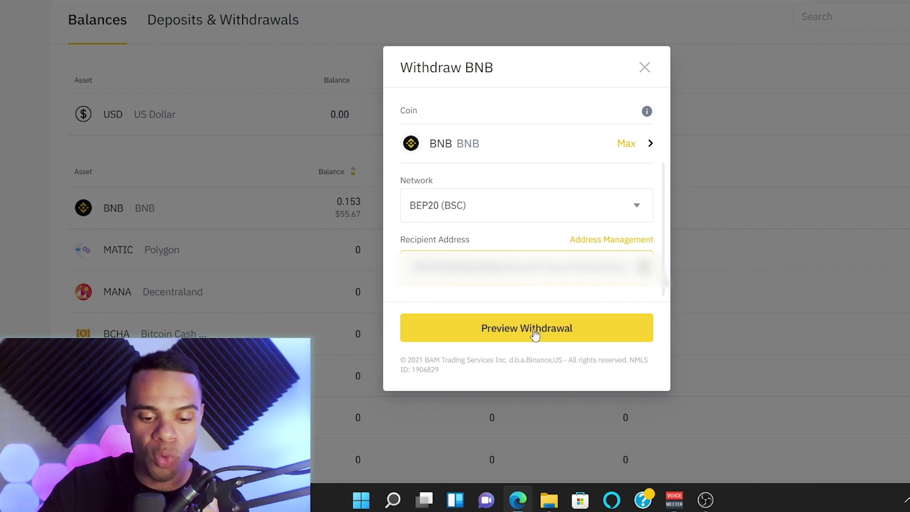
click(534, 334)
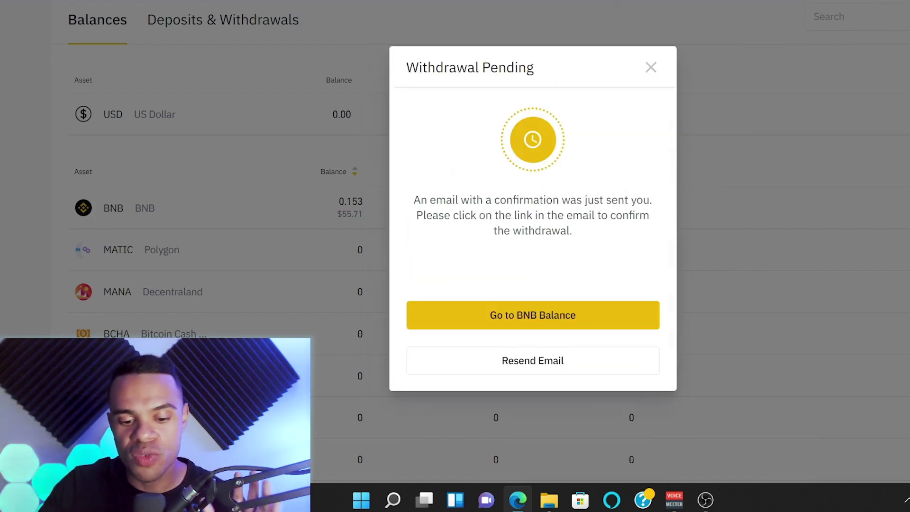
Close the Withdrawal Pending notice and check the $55.71 balance on the Balances page
click(654, 71)
scroll(543, 140, up, 3)
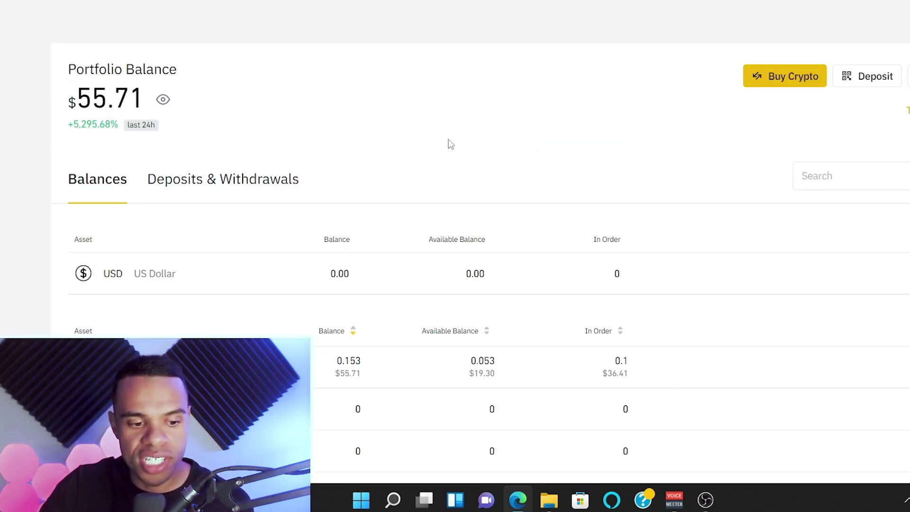
drag(44, 92, 189, 116)
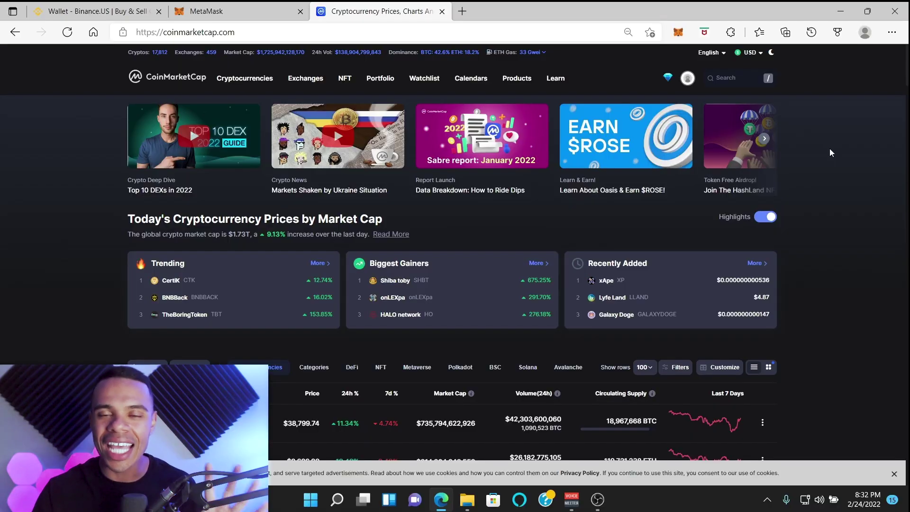
Search CoinMarketCap for PANCAKE, open the PancakeSwap (CAKE) page and follow its pancakeswap.finance link
click(734, 81)
text(PANCAKE)
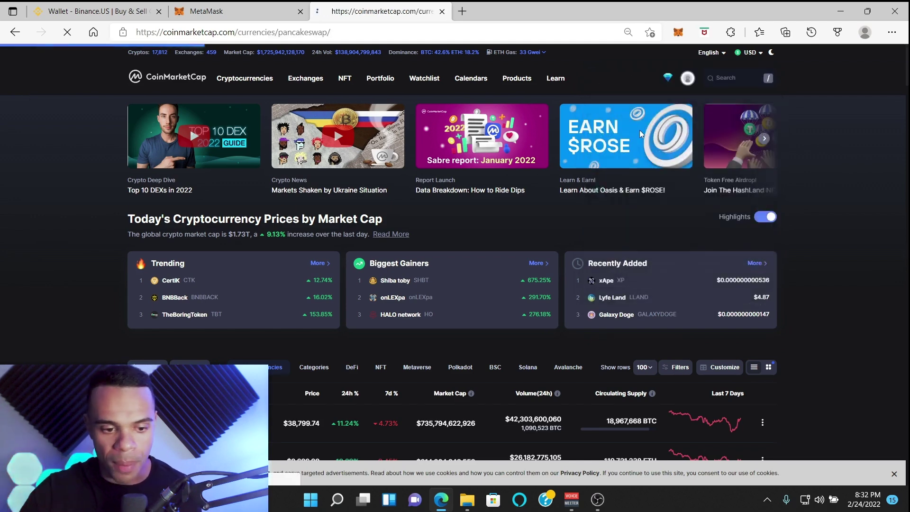
click(647, 117)
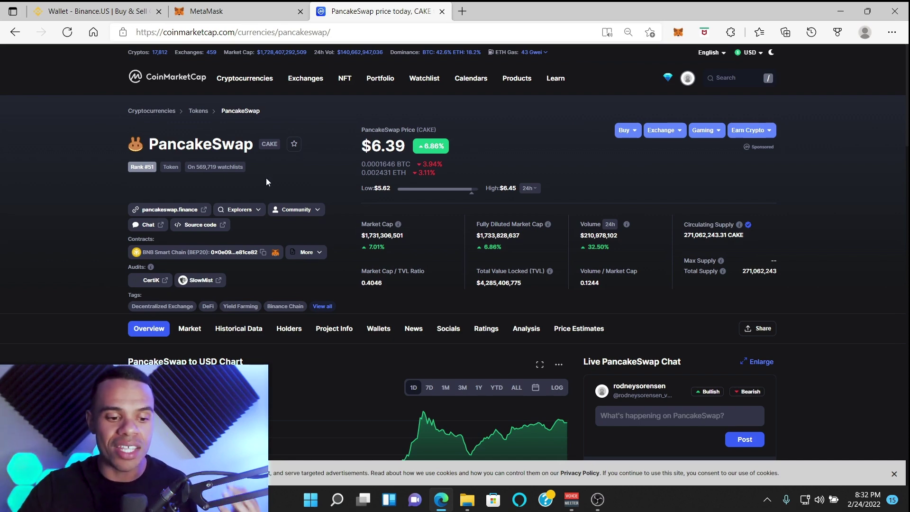
click(190, 211)
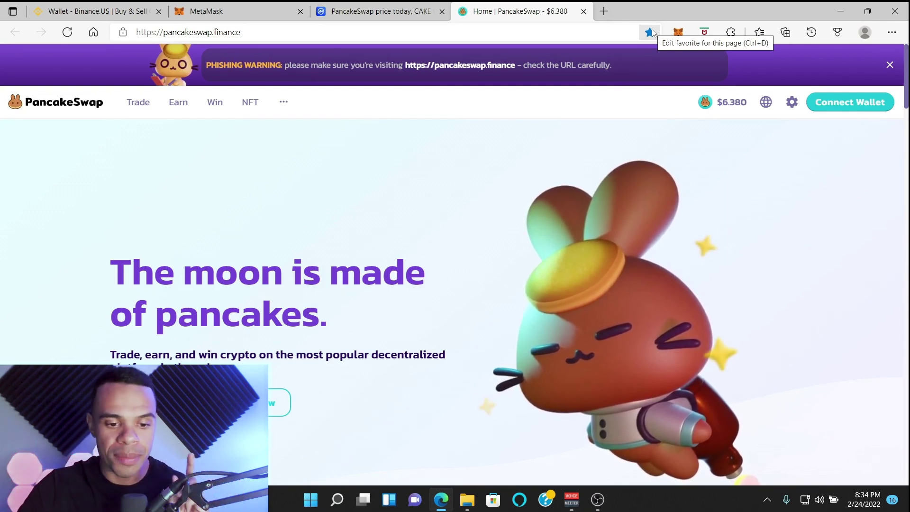
Connect the MetaMask account to PancakeSwap, approving it in the MetaMask popup
drag(206, 65, 435, 77)
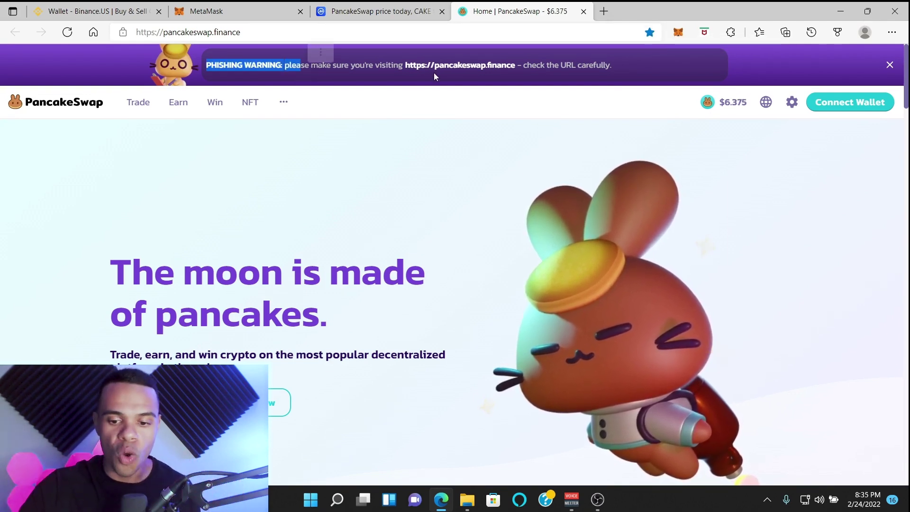
click(827, 111)
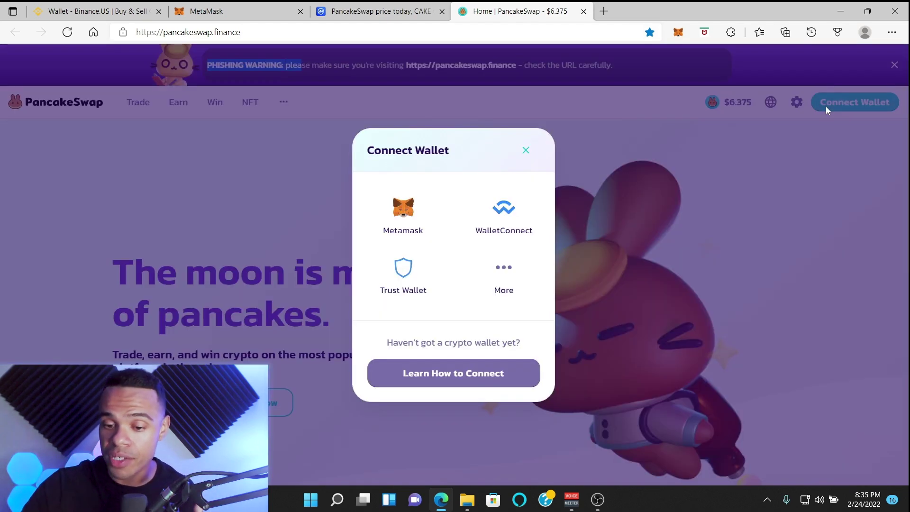
click(404, 208)
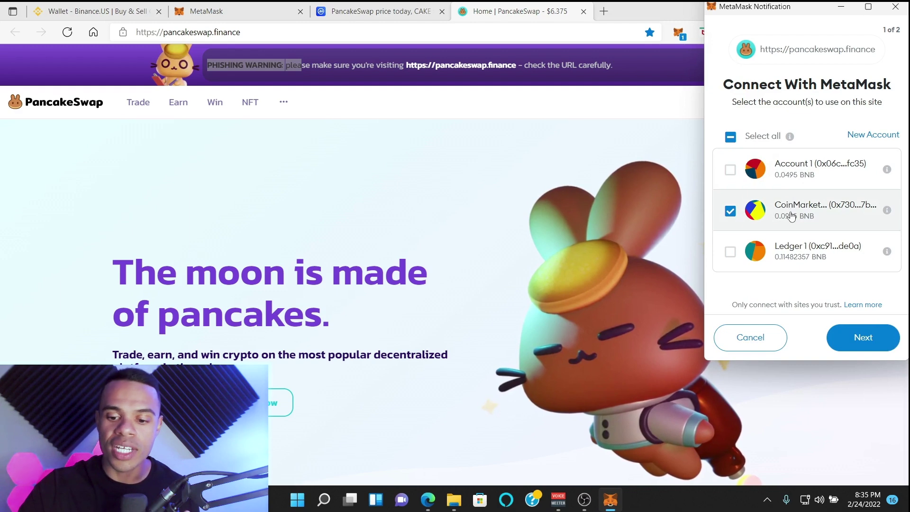
click(855, 348)
click(858, 345)
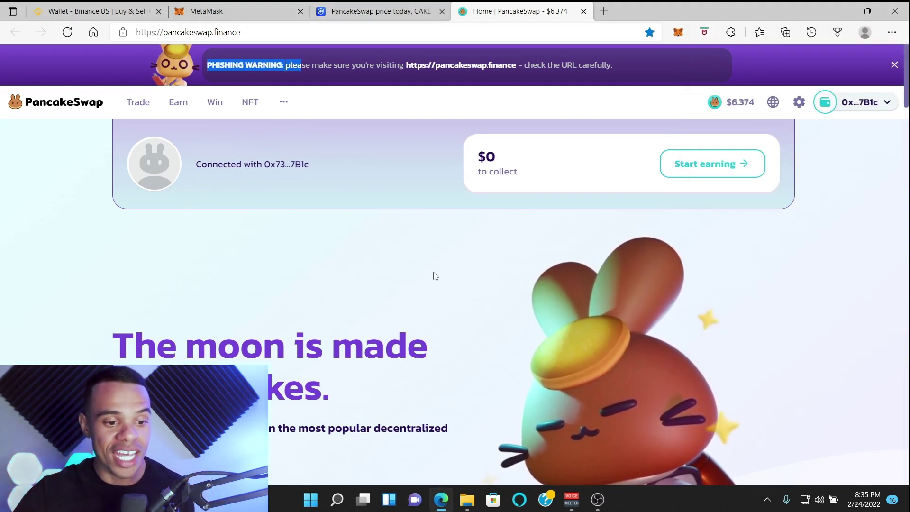
Open PancakeSwap's Trade > Exchange swap page and return to its tab
mouse_move(135, 102)
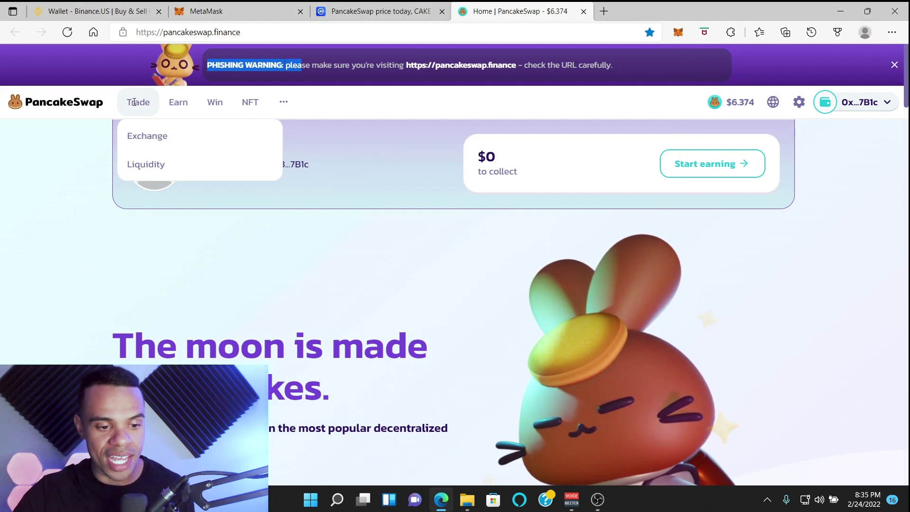
click(137, 144)
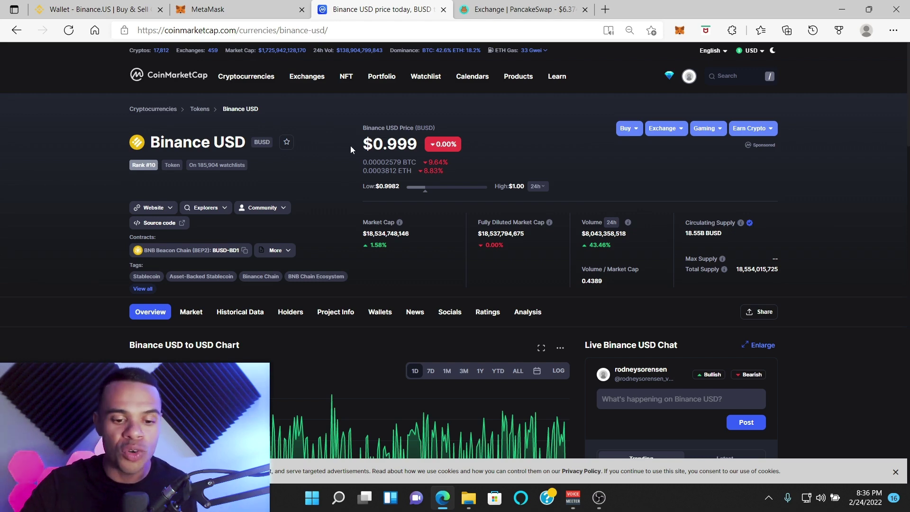
key(ctrl+Tab)
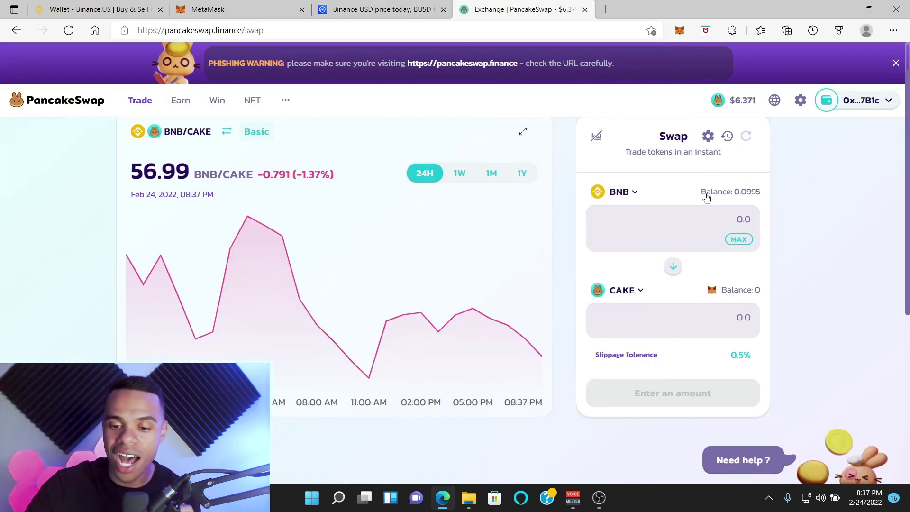
Check the wallet's 0.0995 BNB balance on the swap page and in MetaMask
drag(711, 197, 768, 199)
click(751, 199)
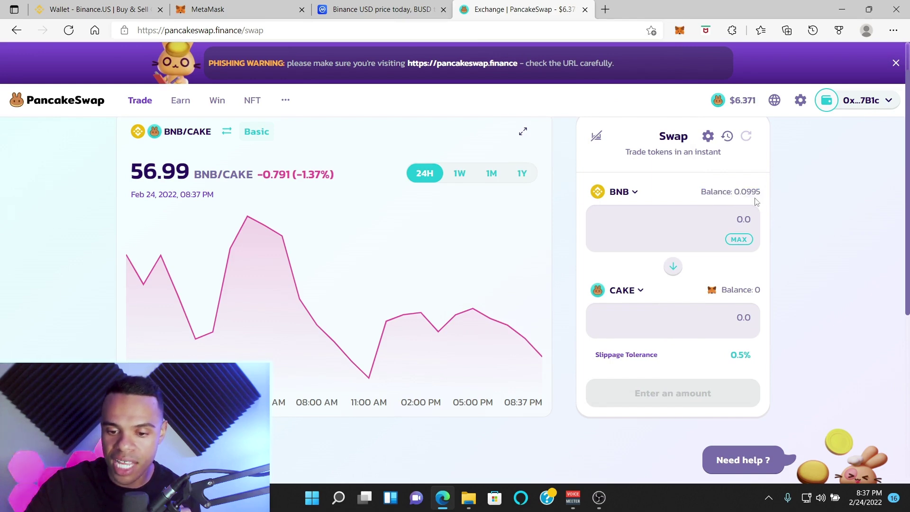
click(680, 31)
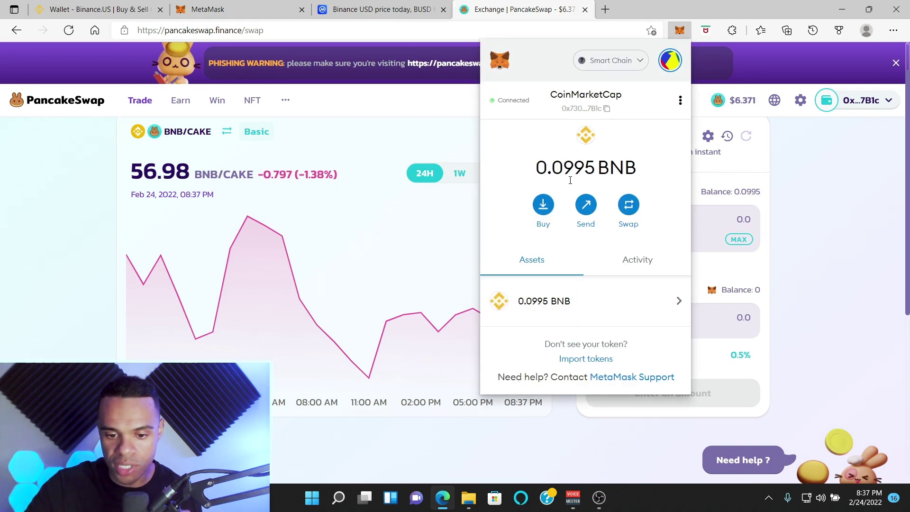
click(759, 205)
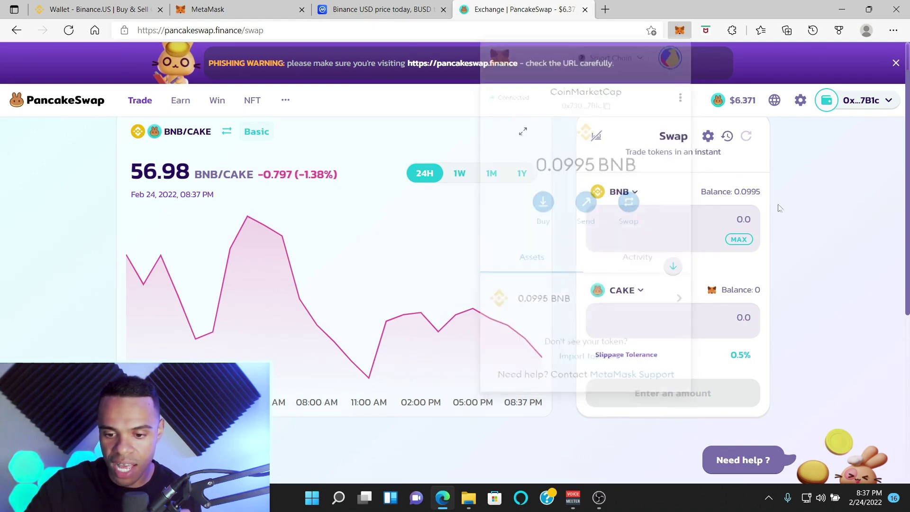
Switch the receive token from CAKE to BUSD and review a 0.05 BNB swap, about 18.1444 BUSD
click(624, 290)
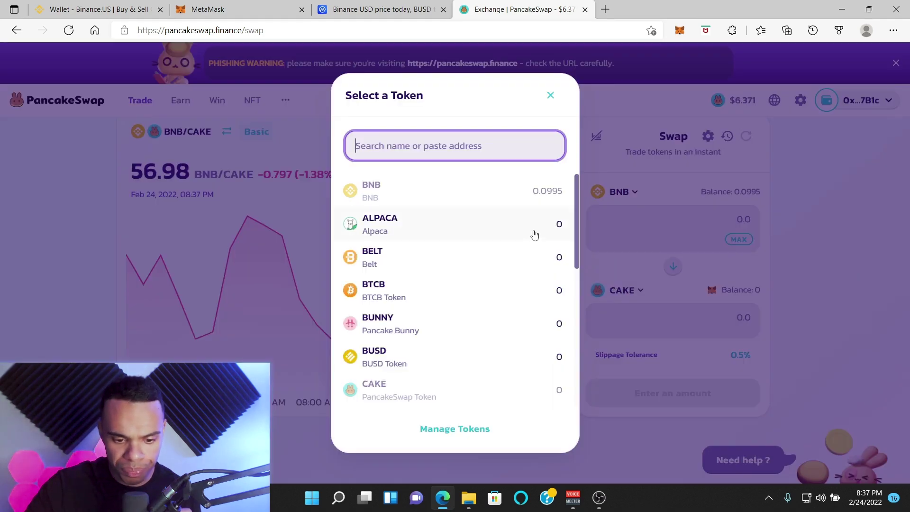
click(407, 355)
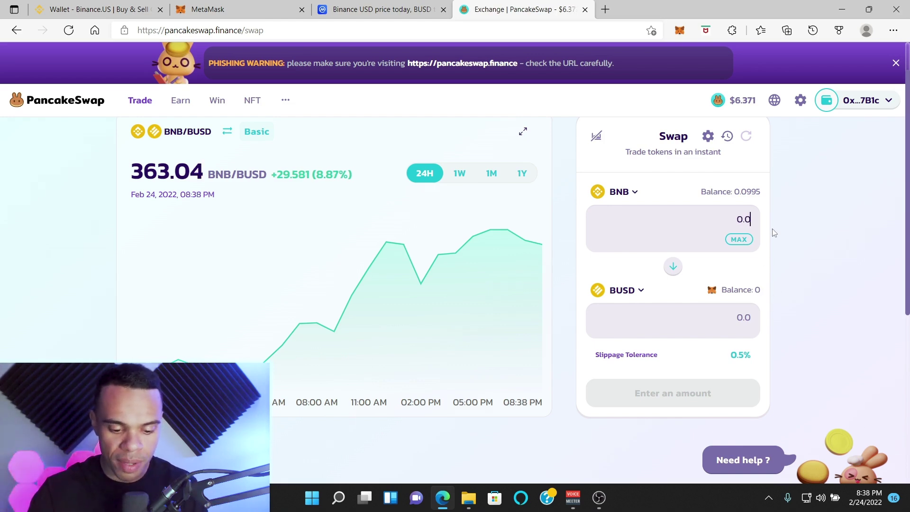
text(0.05)
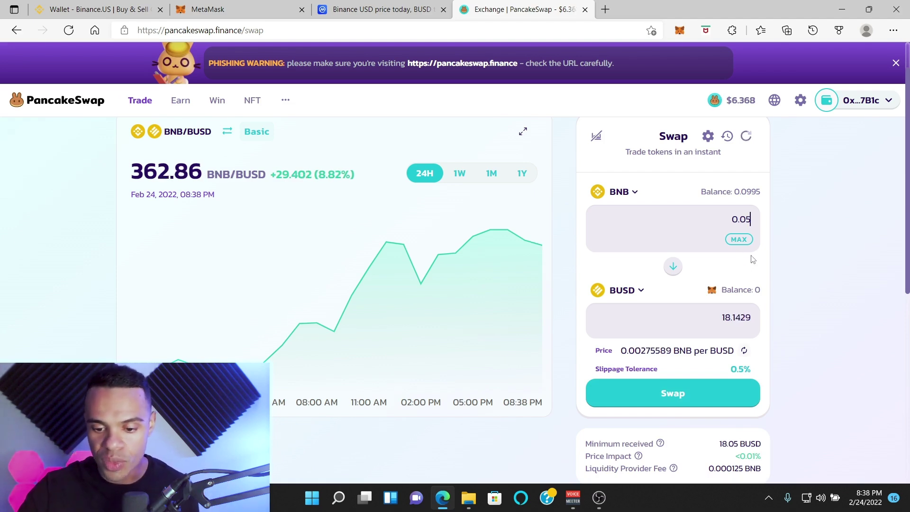
scroll(747, 265, down, 2)
click(706, 296)
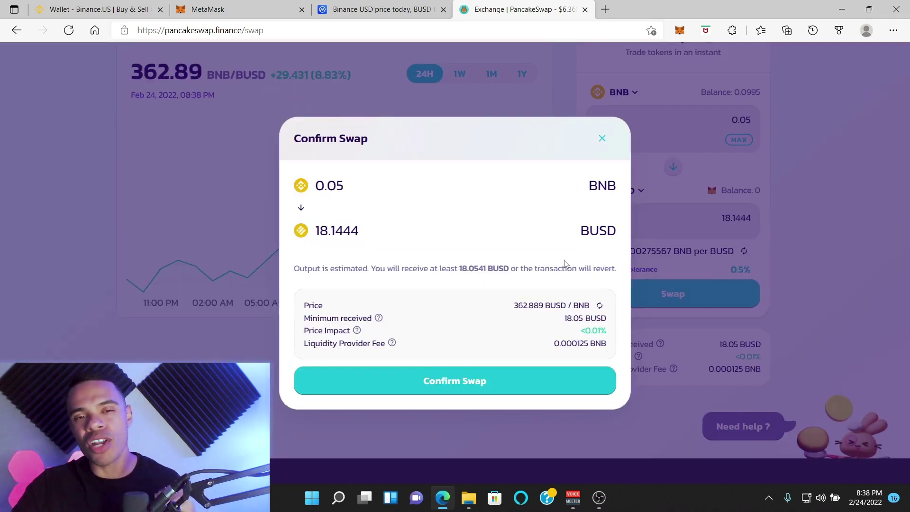
Confirm the 0.05 BNB-to-BUSD swap and approve it in MetaMask after reviewing the gas fees
click(472, 391)
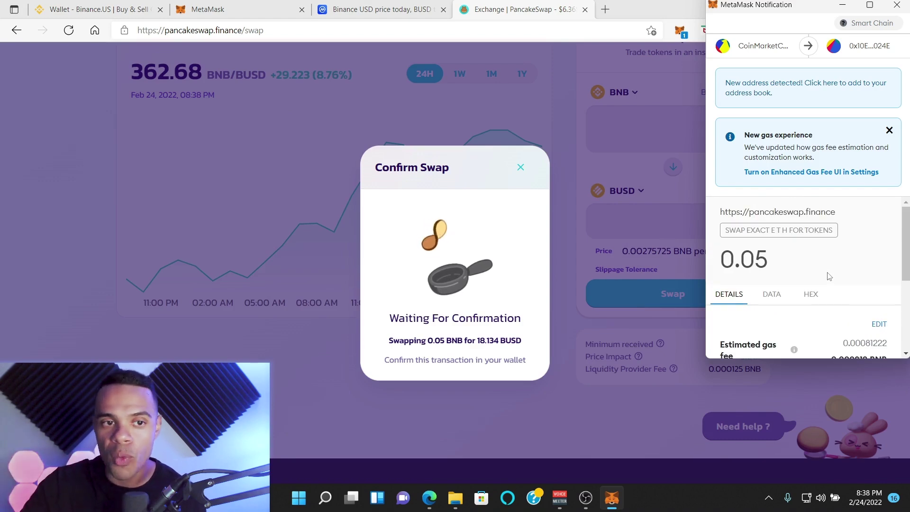
scroll(827, 277, down, 2)
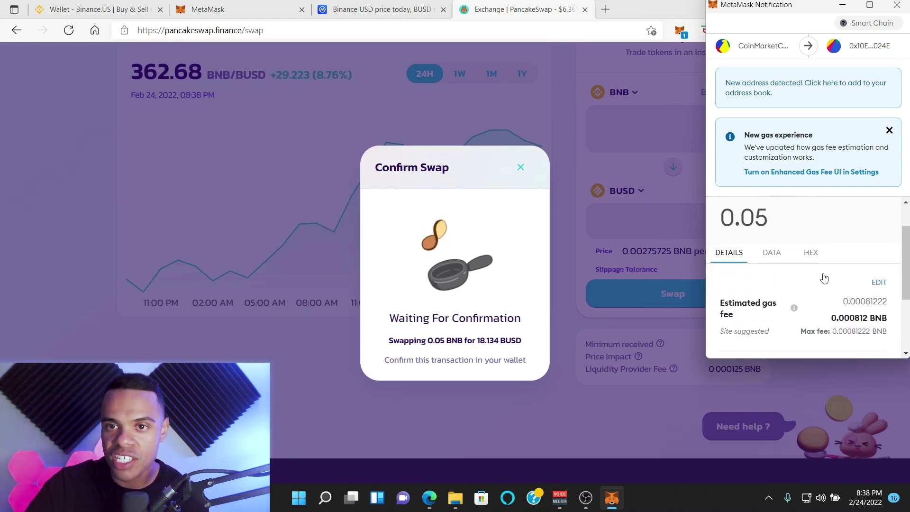
scroll(828, 277, down, 1)
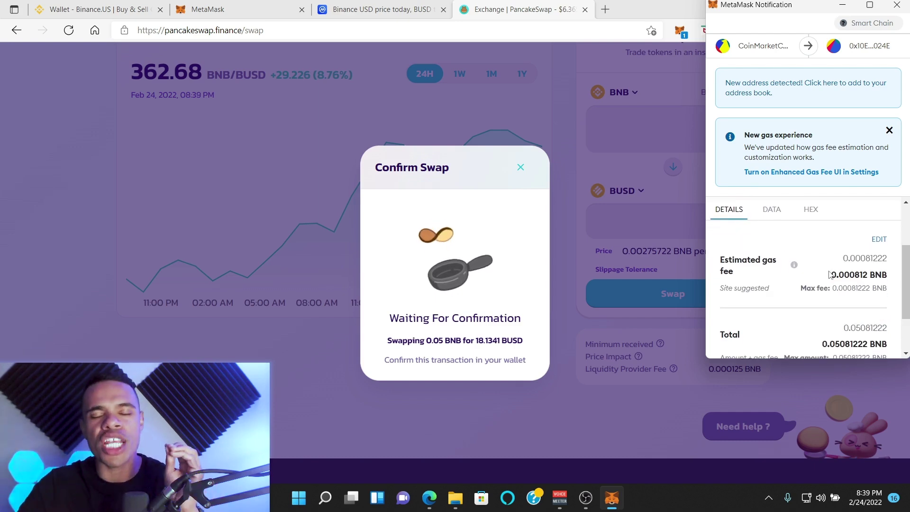
scroll(829, 275, down, 1)
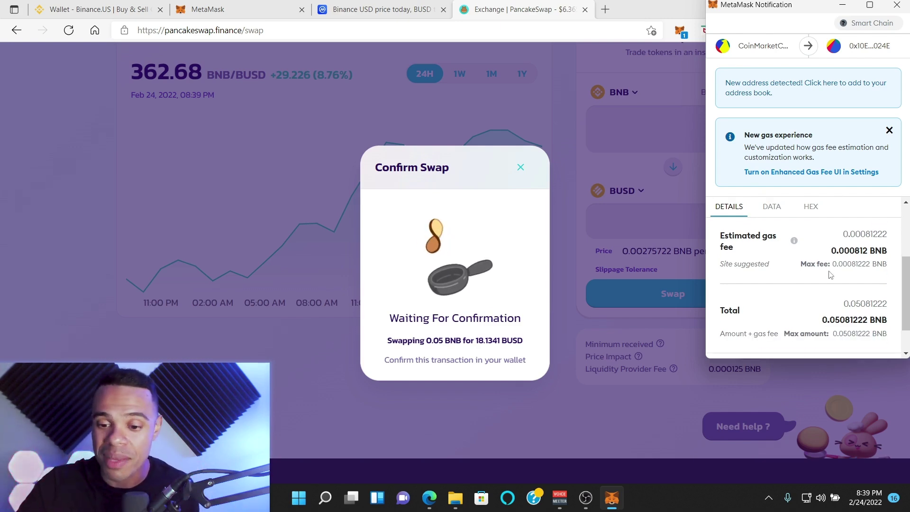
scroll(830, 275, down, 2)
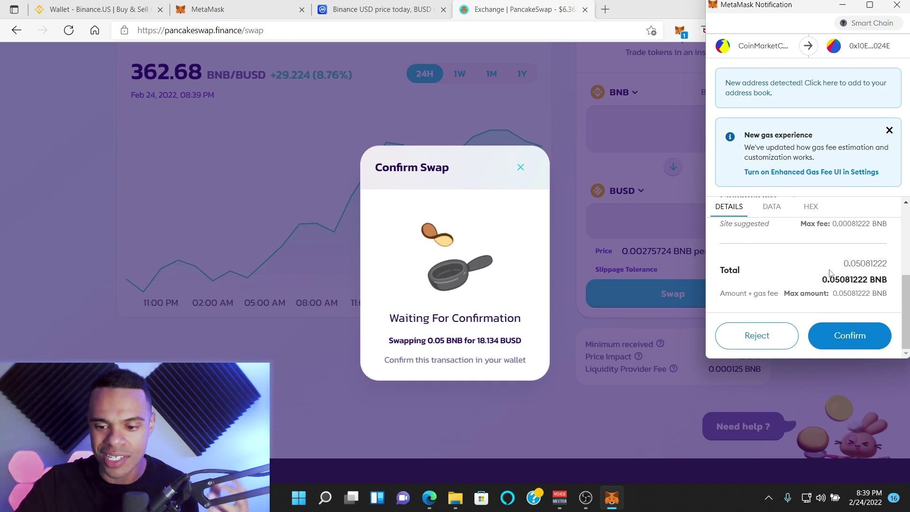
scroll(822, 270, up, 6)
scroll(825, 265, down, 4)
scroll(824, 264, down, 3)
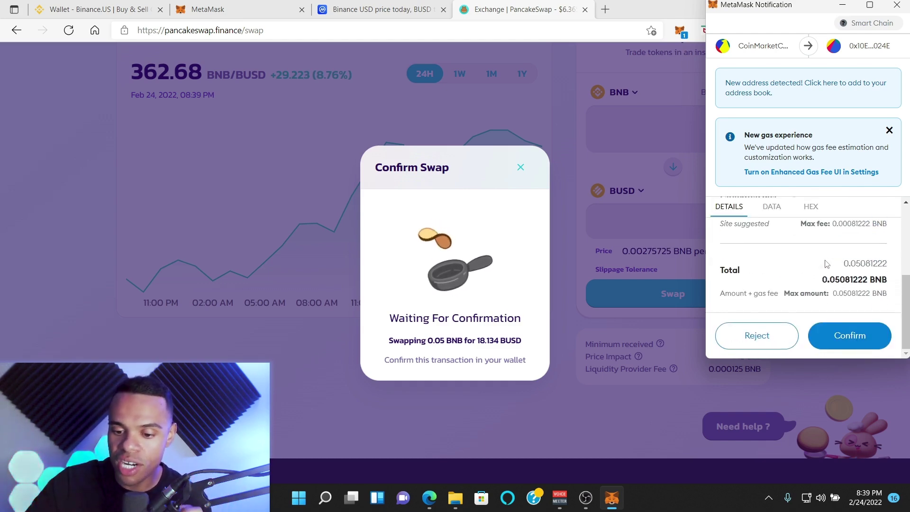
click(849, 337)
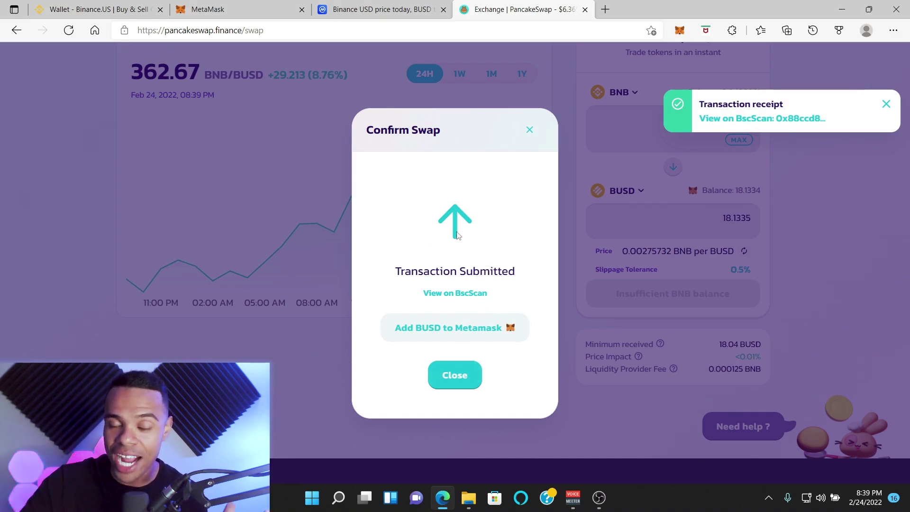
Add the BUSD token to MetaMask so the wallet lists 18.13344 BUSD
click(458, 329)
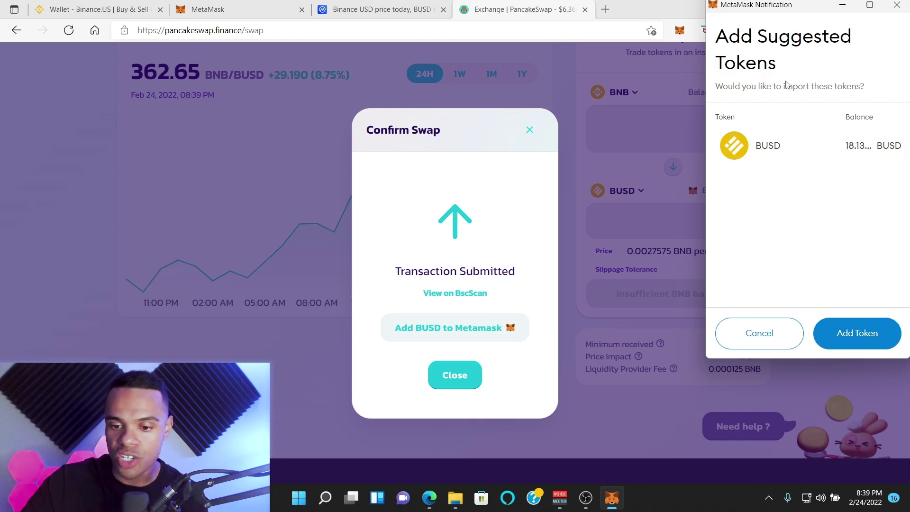
click(827, 339)
click(825, 341)
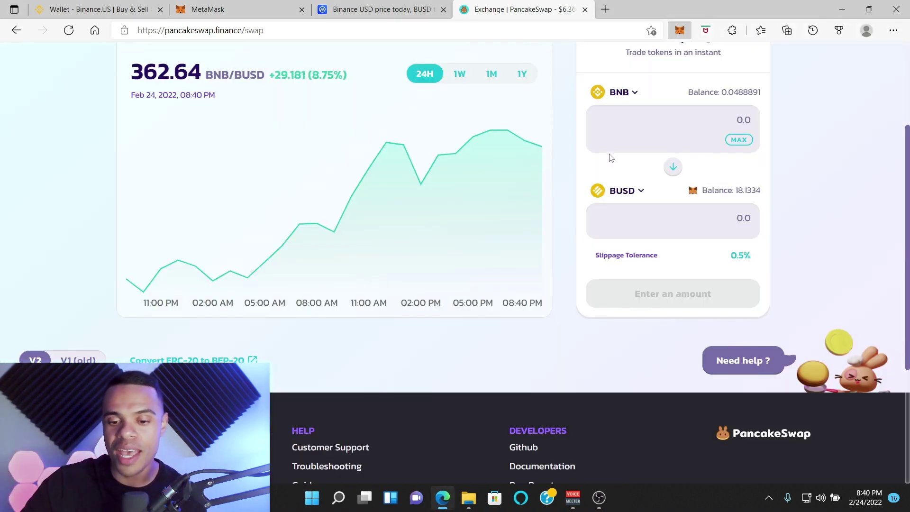
scroll(563, 174, down, 1)
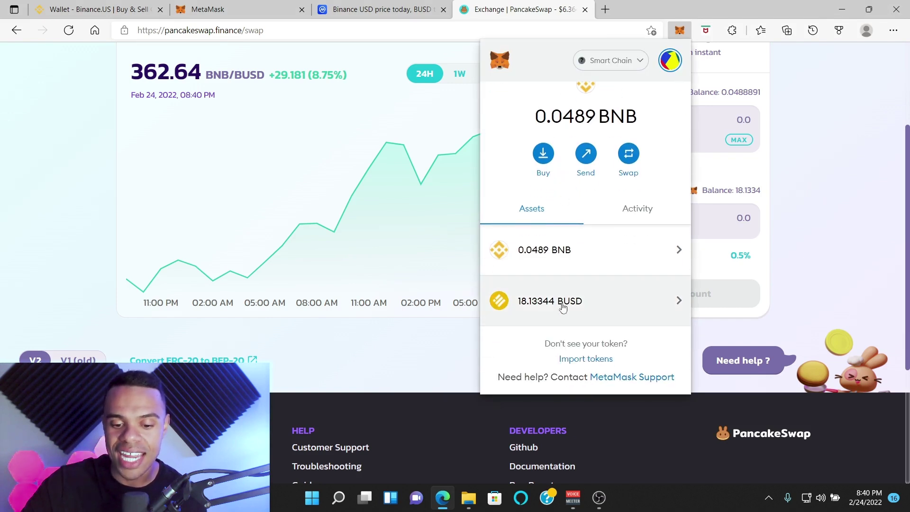